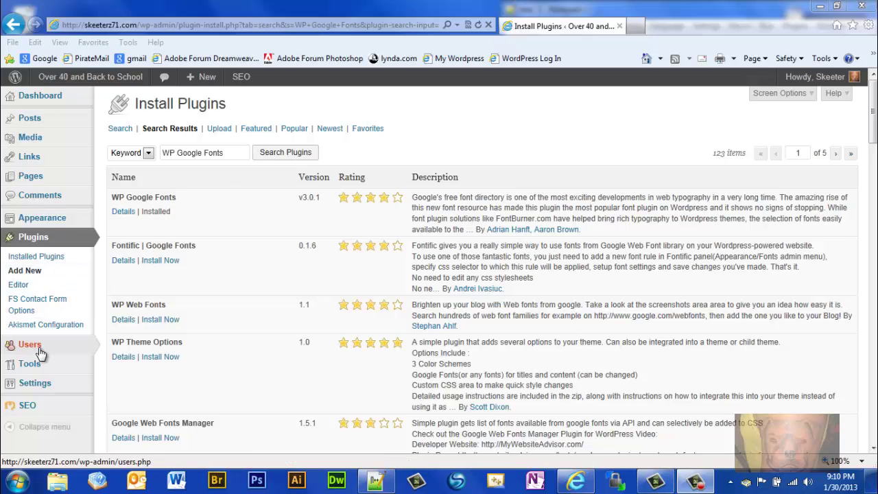
- Open Settings > Google Fonts and check the Font 1 list, currently set to Pacifico
mouse_move(53, 368)
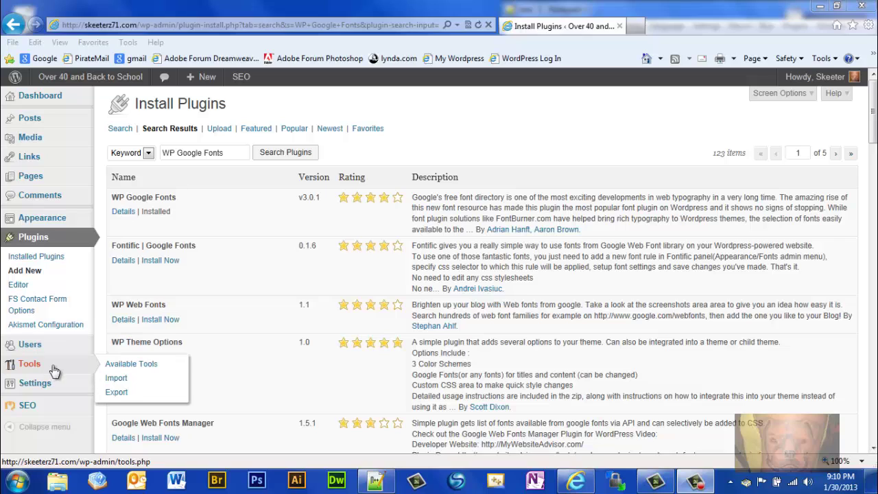
mouse_move(55, 384)
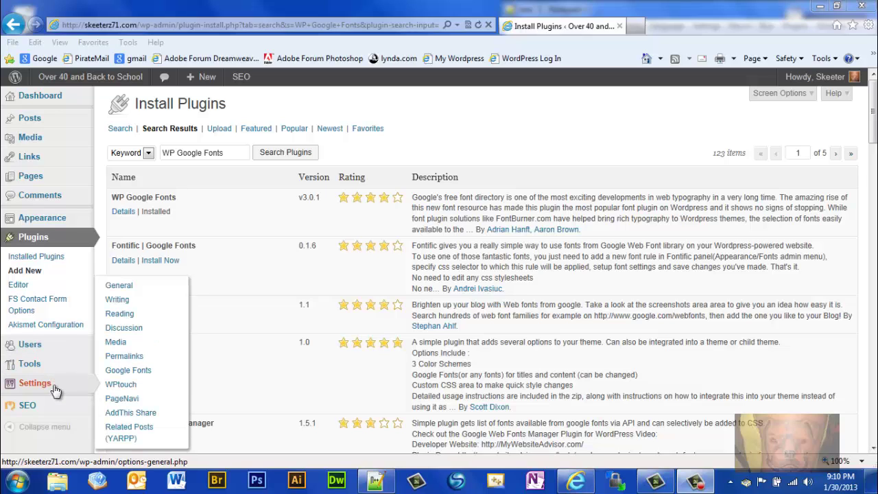
left_click(124, 374)
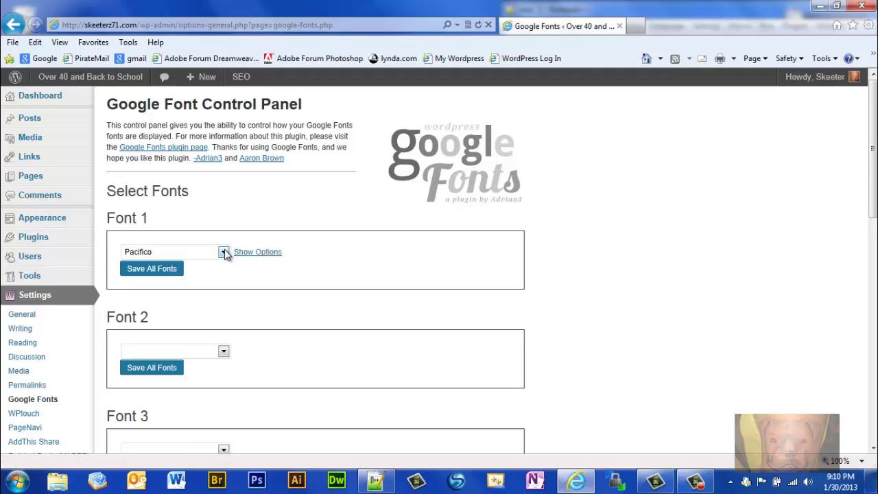
left_click(223, 254)
scroll(185, 218, "down", 9)
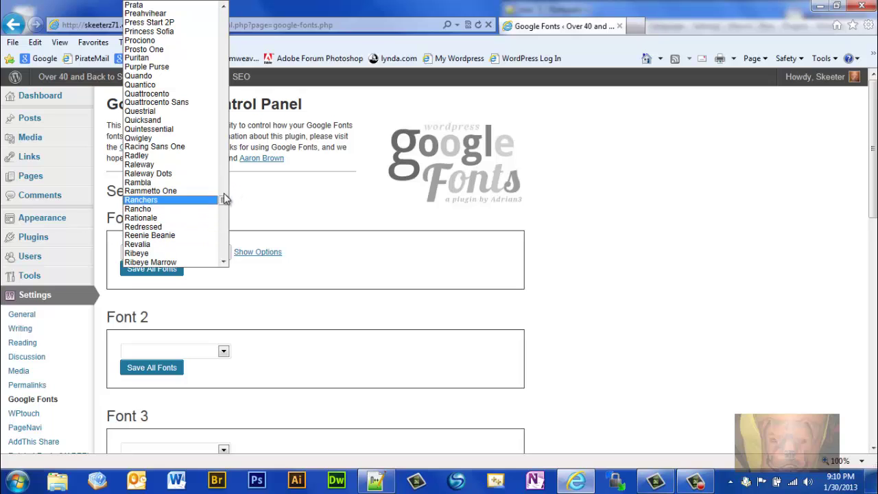
- Start a new Internet Explorer window from the taskbar icon
left_click(577, 483)
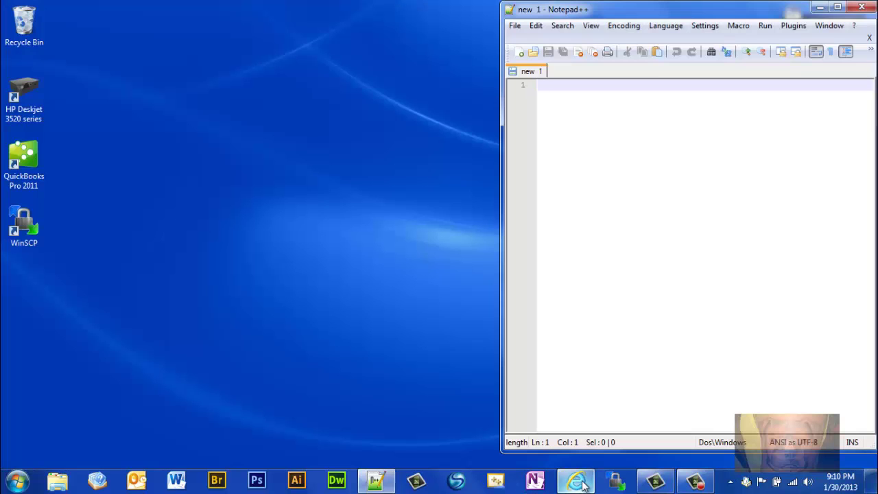
left_click(580, 483)
right_click(582, 485)
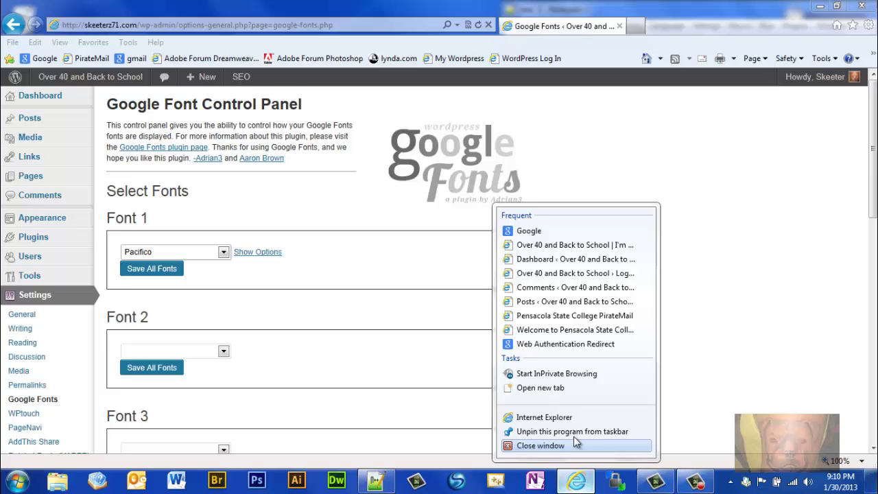
left_click(570, 419)
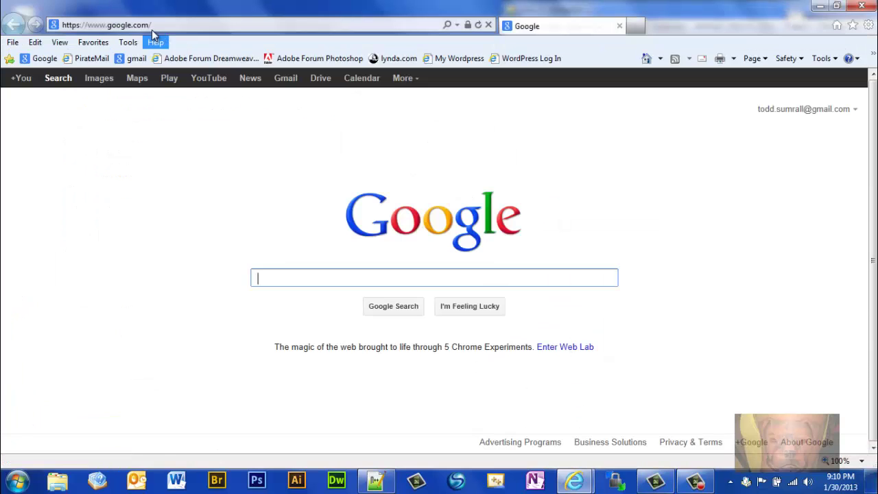
- Load the Google Web Fonts bookmark from Favorites > Webmaster > Fonts, listing 617 families
left_click(96, 42)
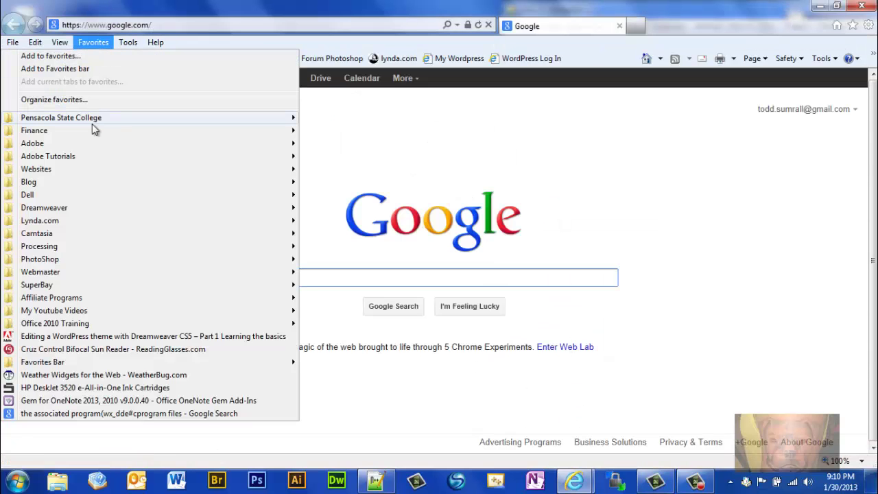
mouse_move(88, 121)
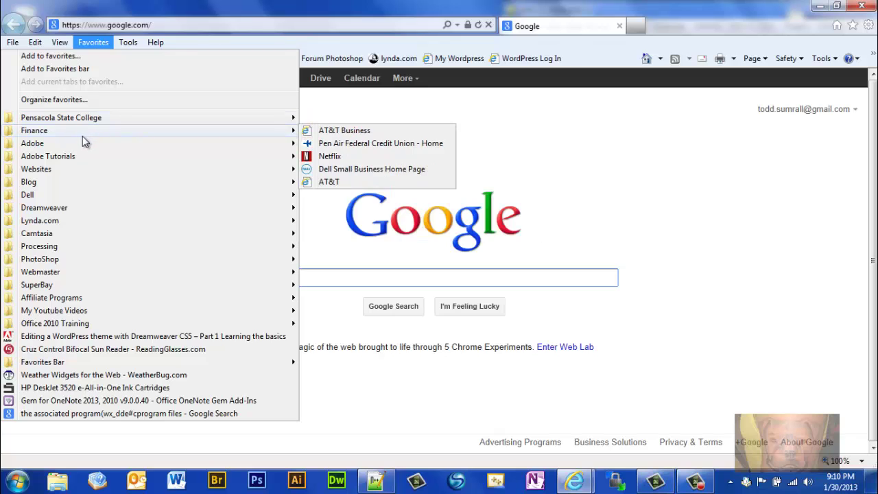
mouse_move(97, 220)
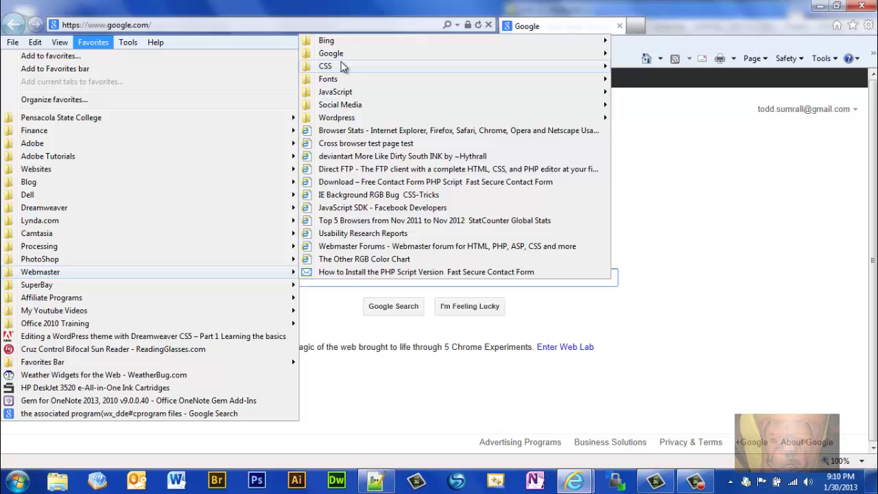
mouse_move(336, 92)
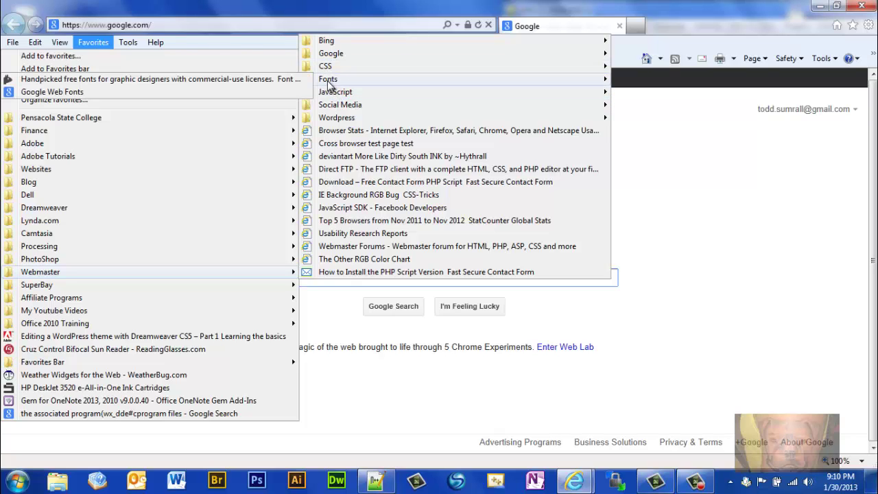
left_click(282, 94)
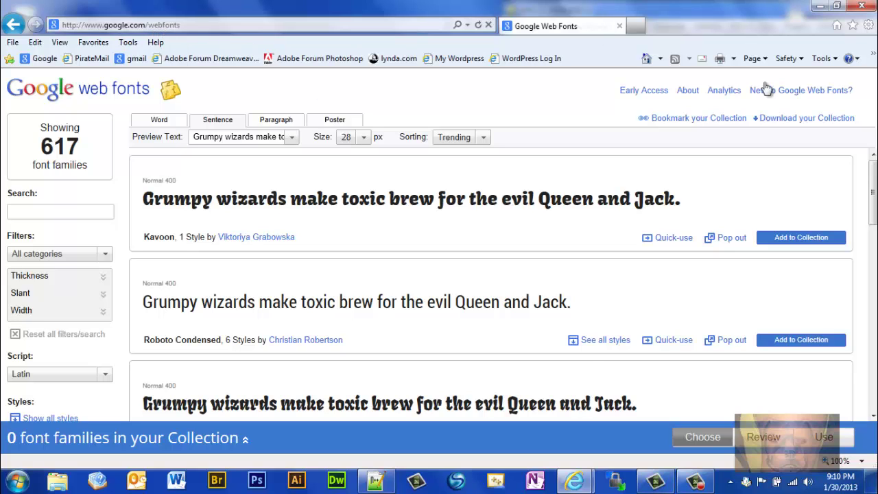
- Back in WordPress, tick Blockquotes for Font 1 (Pacifico) and click Save All Fonts
mouse_move(580, 482)
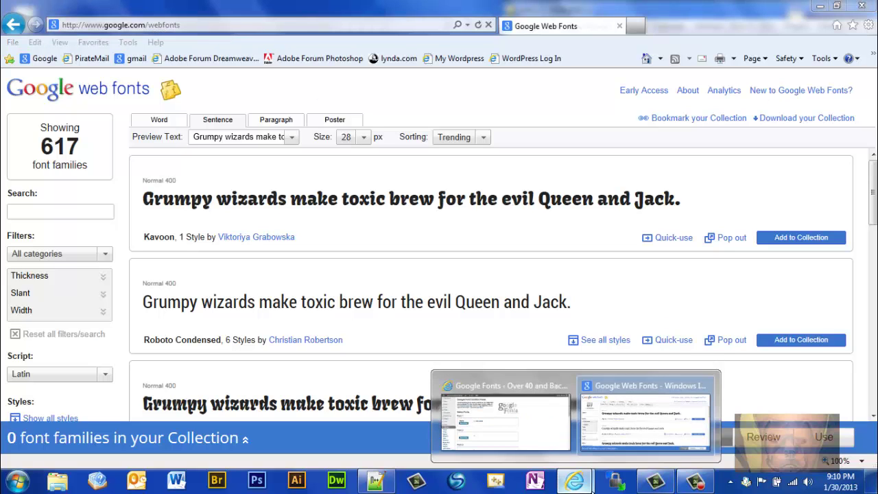
left_click(539, 435)
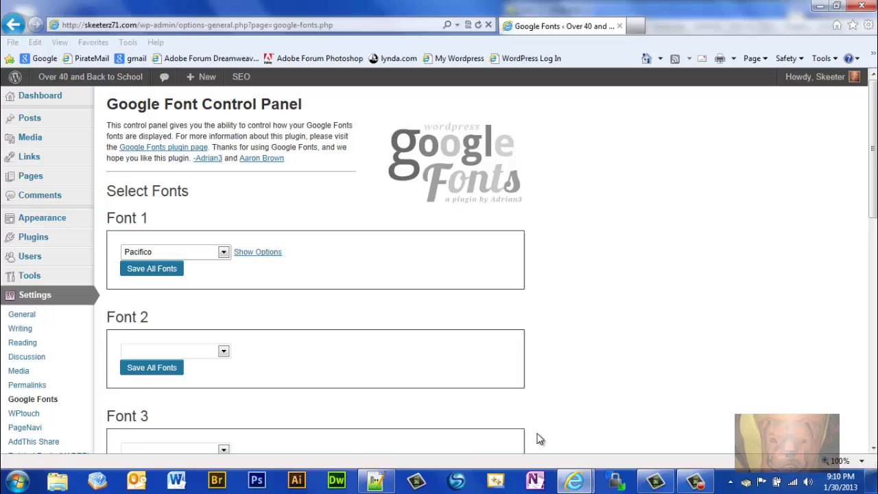
left_click(223, 254)
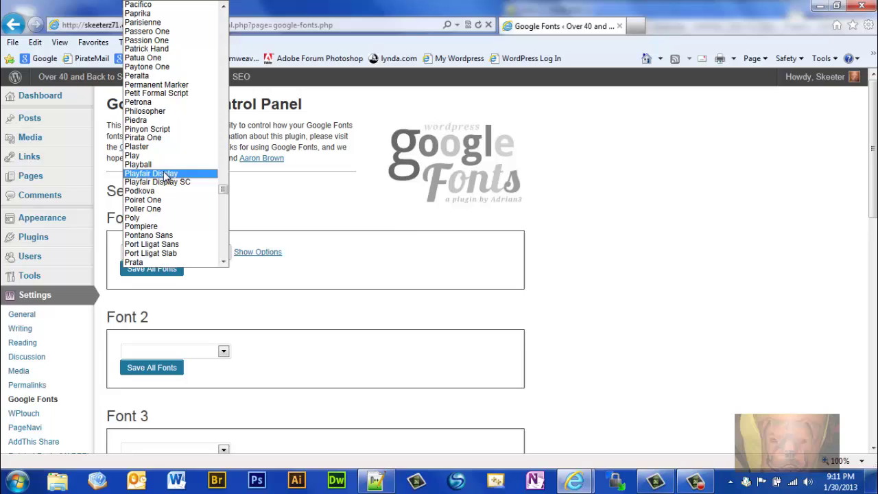
left_click(374, 247)
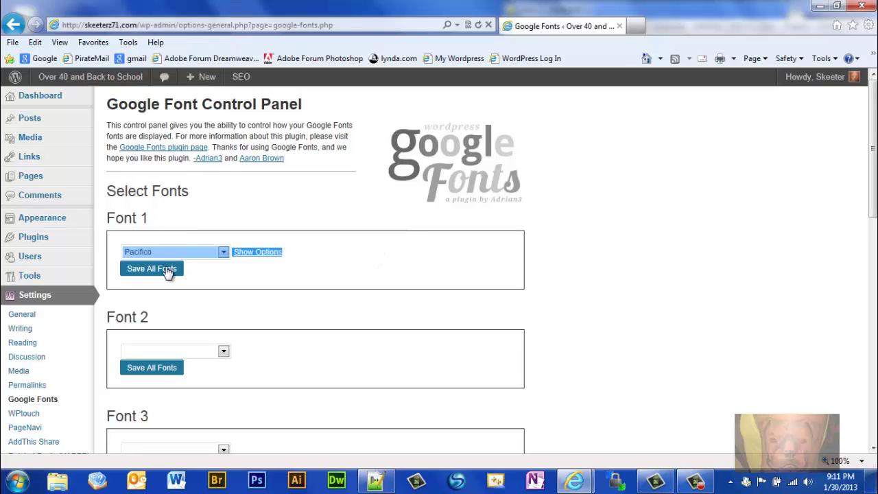
left_click(255, 254)
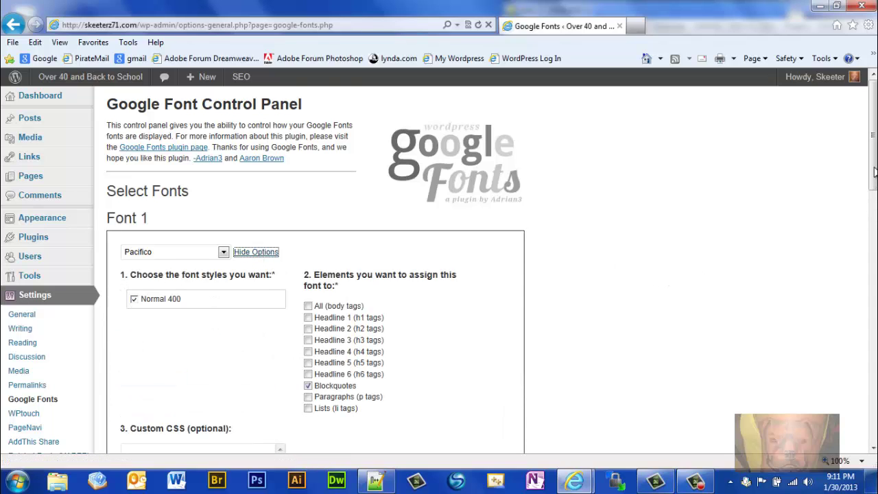
scroll(865, 206, "down", 3)
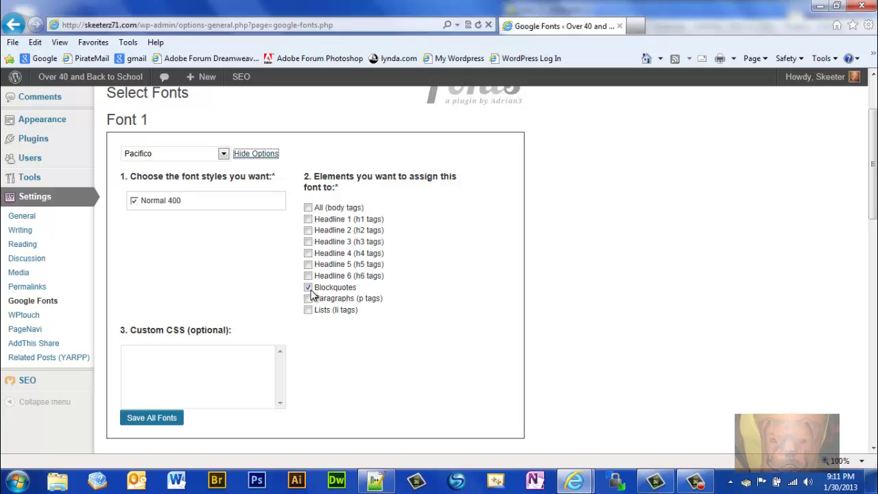
left_click(307, 289)
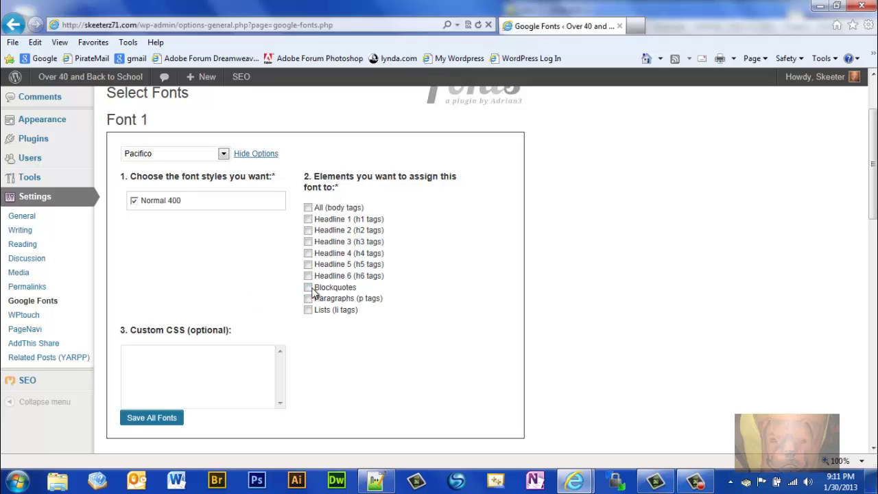
left_click(309, 288)
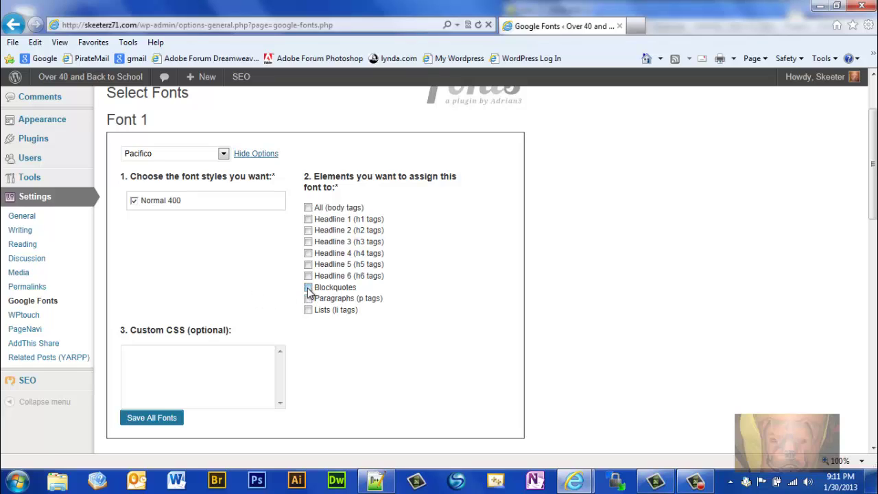
left_click(148, 424)
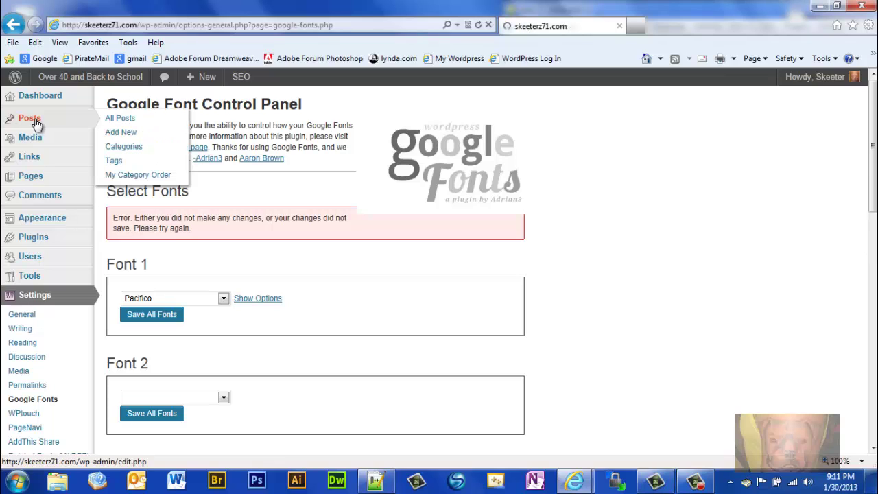
- Edit the 'Google Web Font Test' post and remove Blockquote formatting from the little red riding hood line
left_click(36, 122)
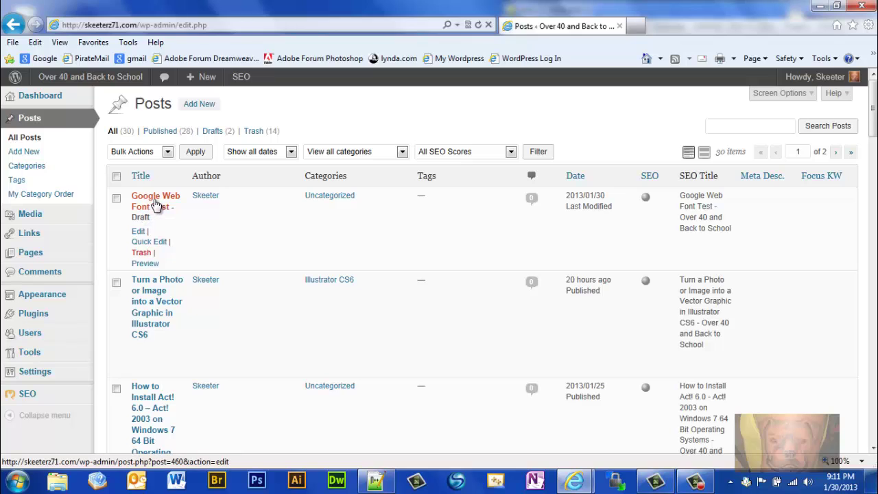
left_click(157, 203)
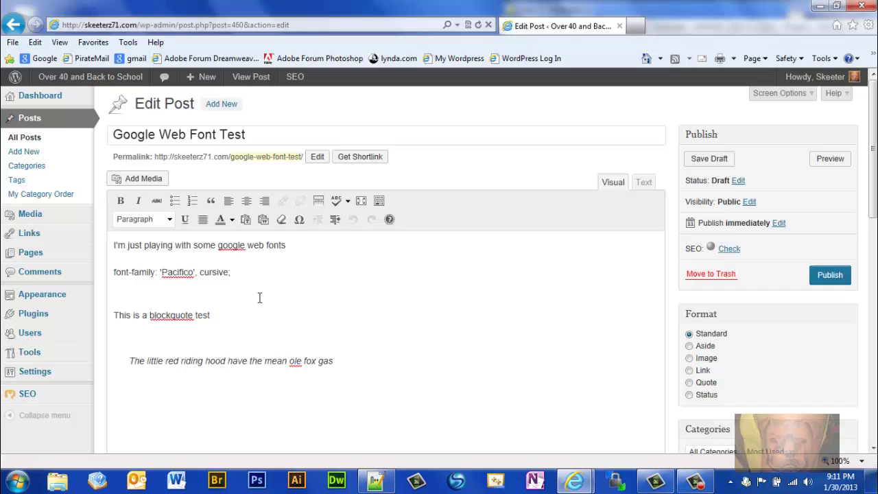
left_click_drag(336, 359, 121, 357)
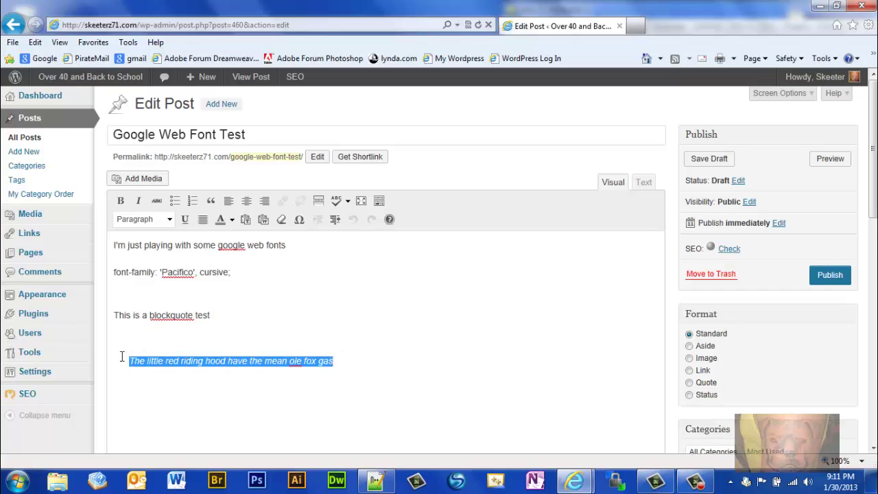
left_click(211, 204)
left_click(390, 342)
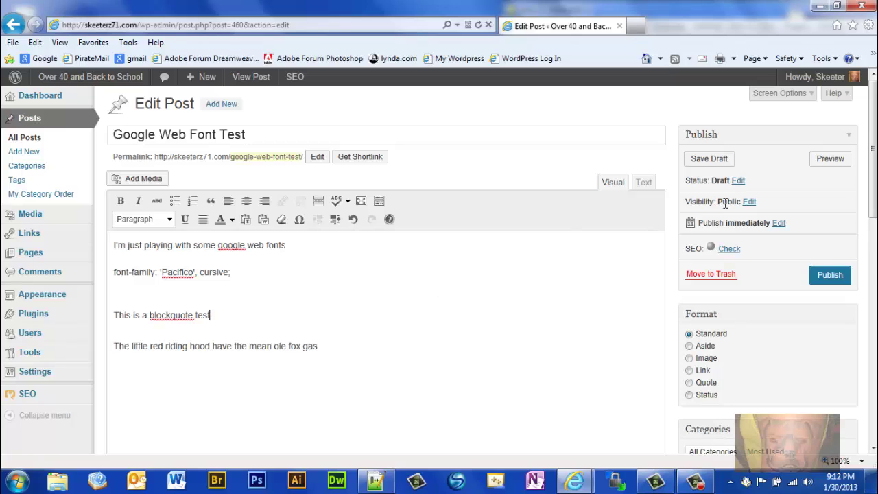
- Preview the draft post in a new tab, check the line, then close only the preview tab
left_click(829, 159)
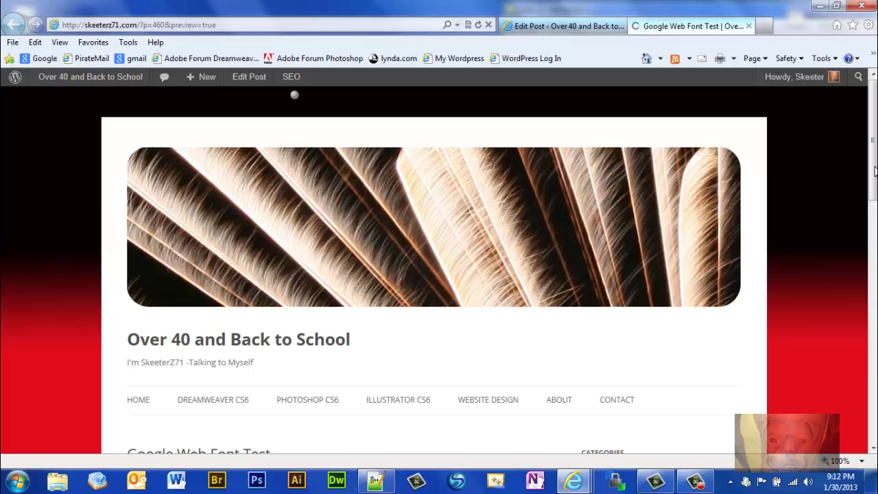
scroll(873, 183, "down", 5)
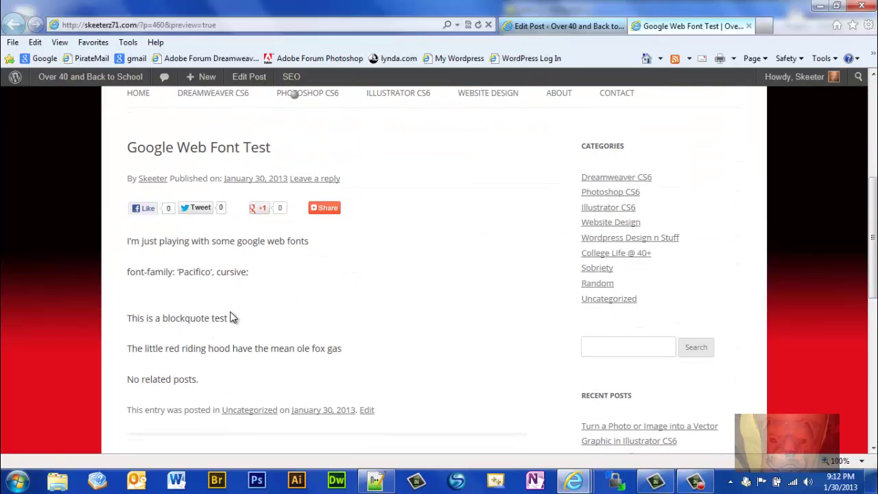
left_click_drag(341, 350, 123, 347)
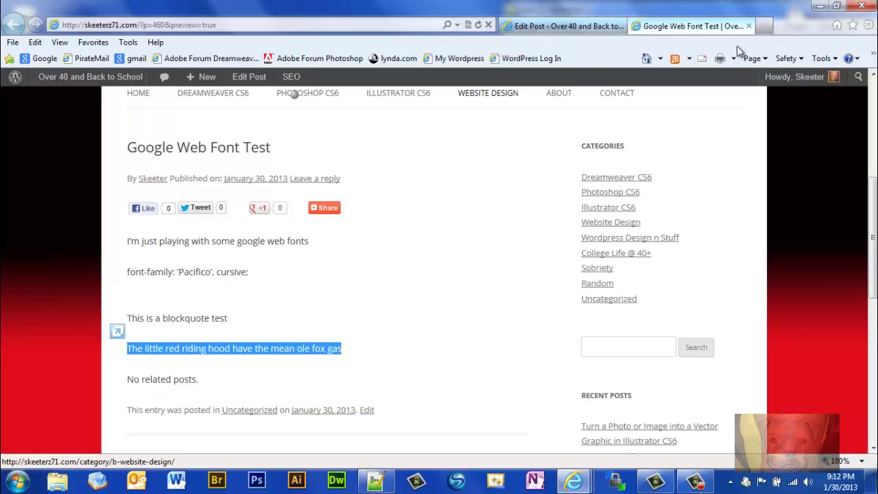
left_click(866, 7)
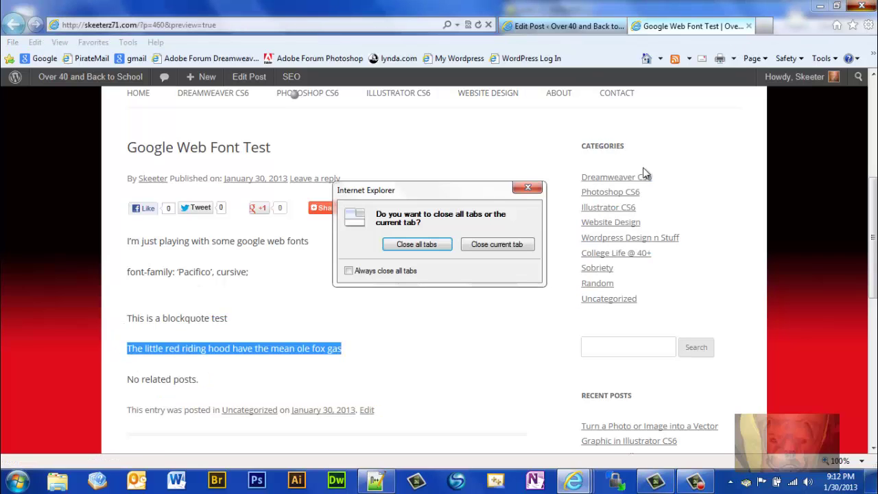
left_click(499, 247)
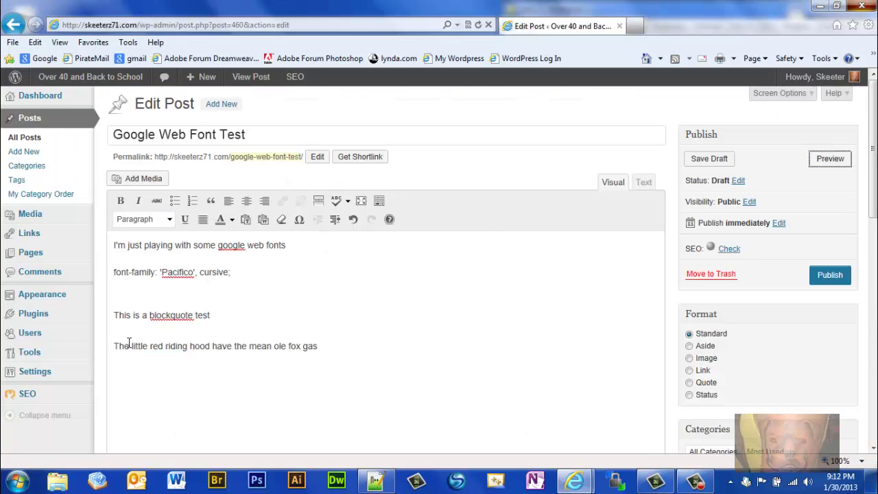
- Reapply Blockquote to the little red riding hood line and preview the post again
left_click_drag(114, 346, 323, 347)
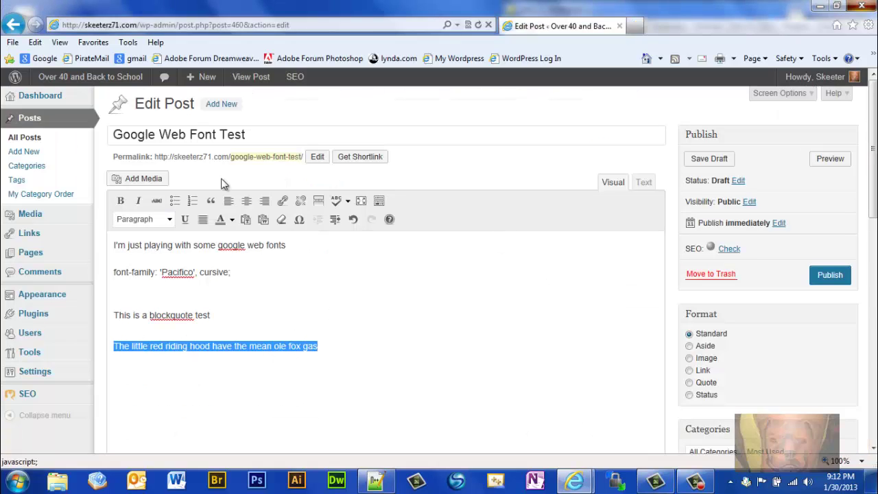
left_click(213, 202)
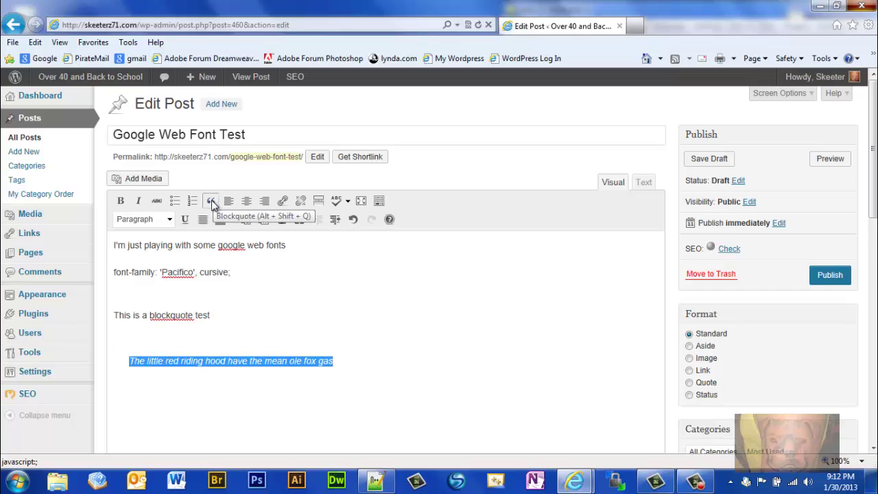
left_click(368, 372)
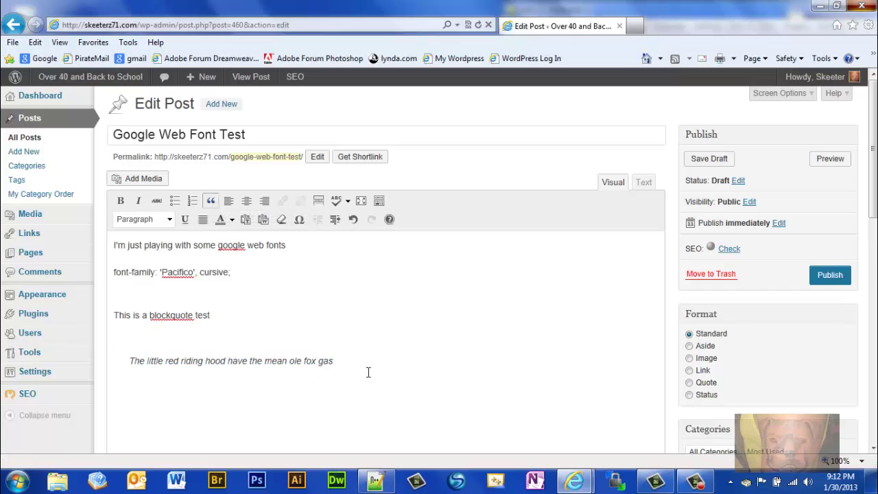
left_click(827, 162)
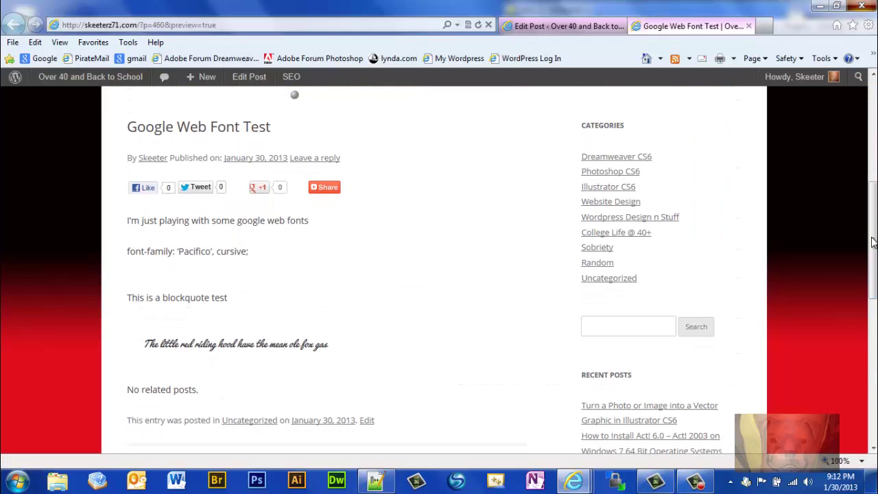
- Scroll the 'Google Web Font Test' preview to inspect the blockquote line rendered in cursive Pacifico
left_click_drag(337, 348, 152, 350)
left_click(348, 334)
left_click_drag(870, 260, 872, 203)
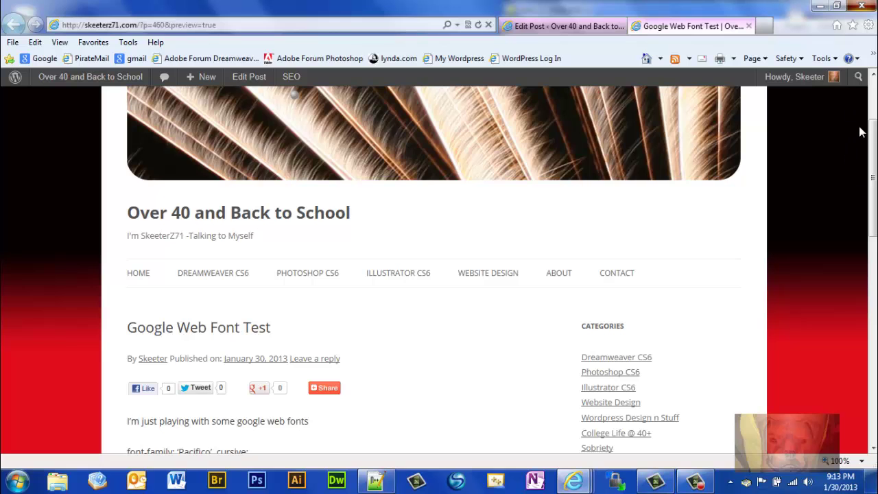
scroll(862, 132, "down", 5)
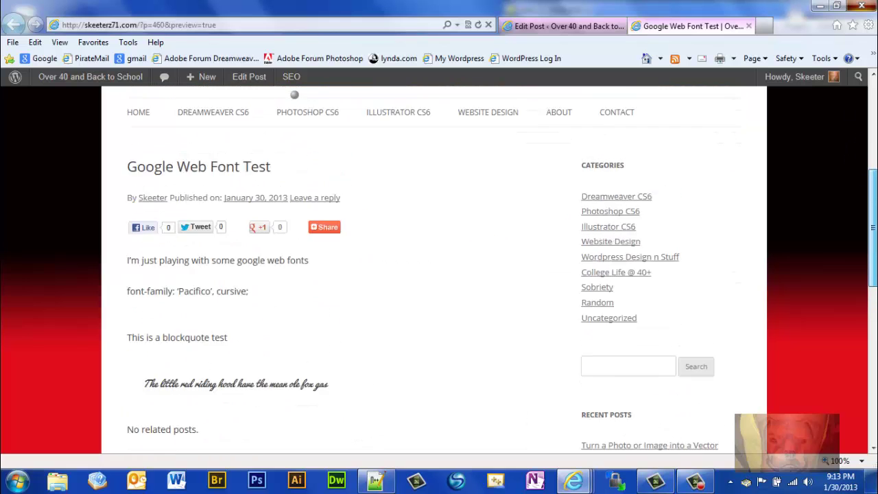
scroll(295, 94, "up", 3)
scroll(294, 95, "down", 7)
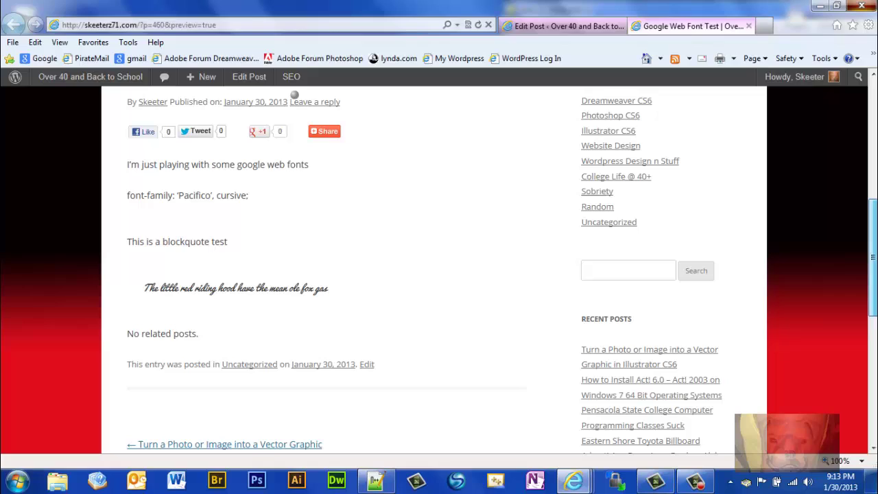